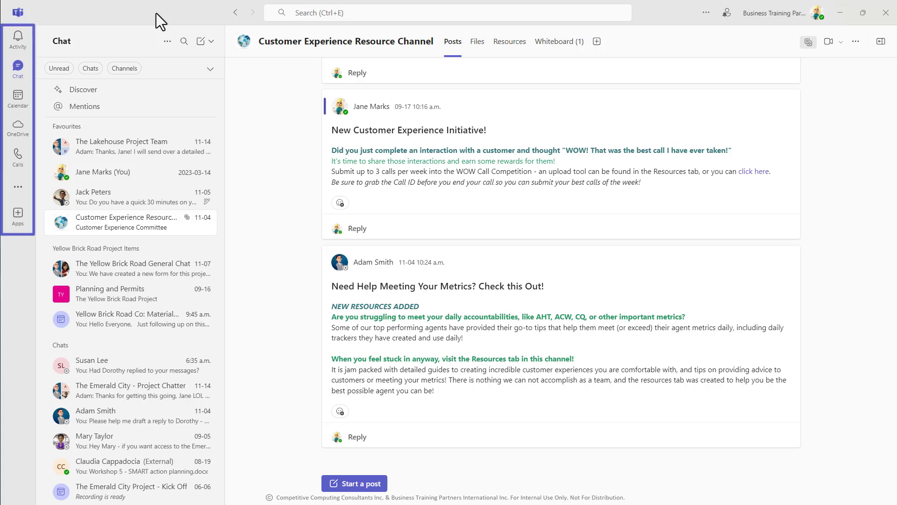
# Step: Pin the Planner app to the app bar, and return to the Chat view
pyautogui.moveTo(20, 73)
pyautogui.mouseDown()
pyautogui.moveTo(17, 162)
pyautogui.moveTo(33, 81)
pyautogui.mouseUp()
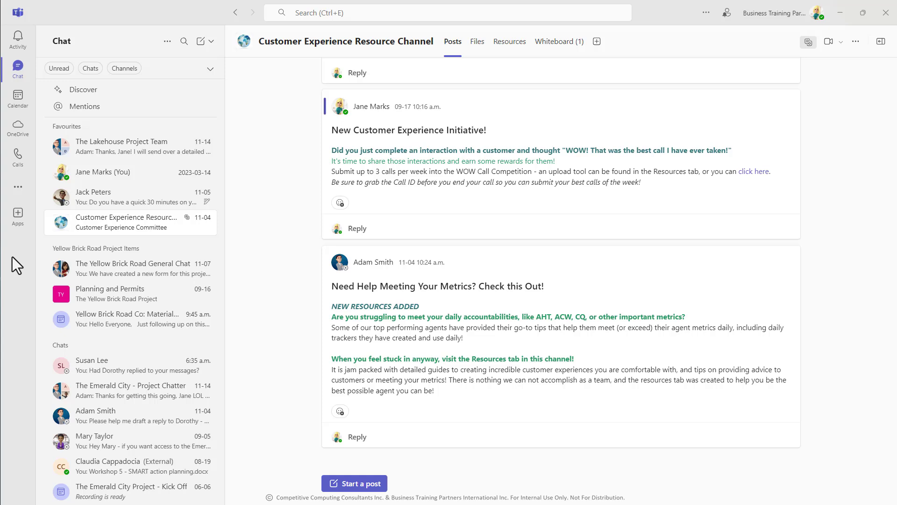
pyautogui.click(18, 189)
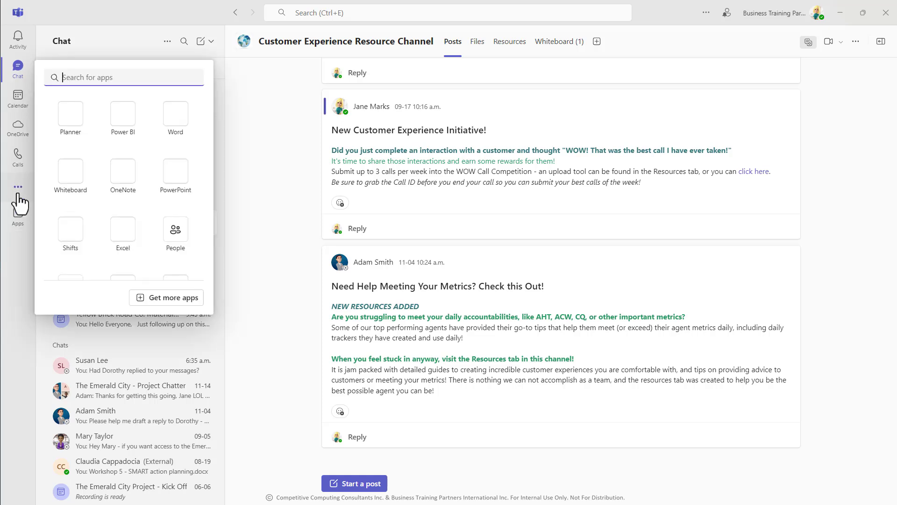
pyautogui.rightClick(73, 152)
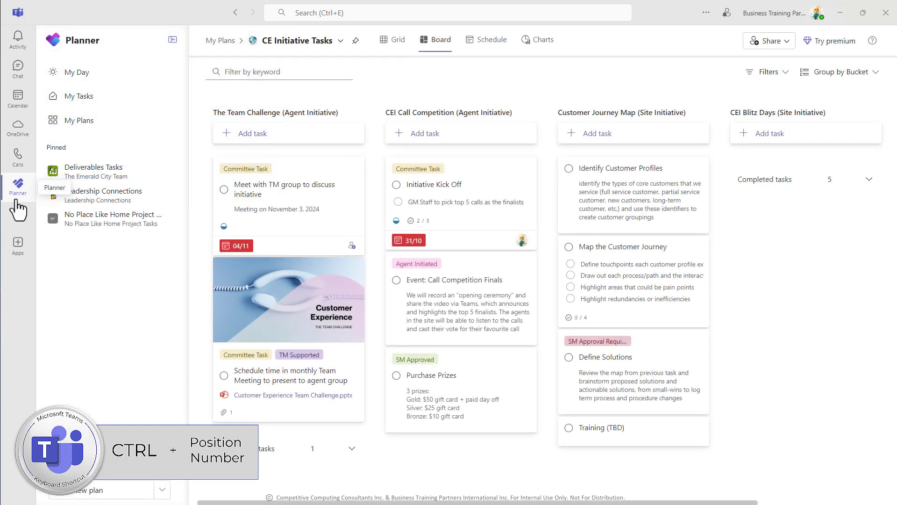
pyautogui.hotkey('ctrl', '2')
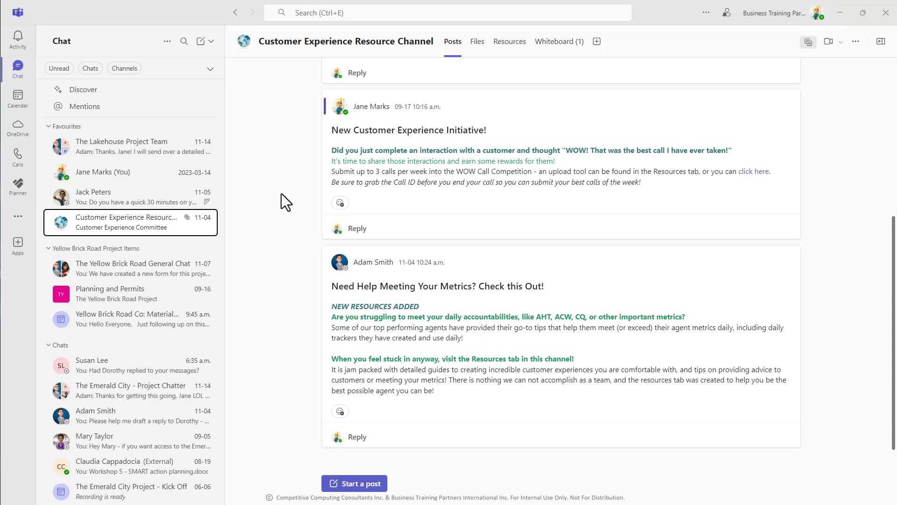
# Step: Use the /call command in the global search to call a contact found by first name
pyautogui.hotkey('ctrl', 'e')
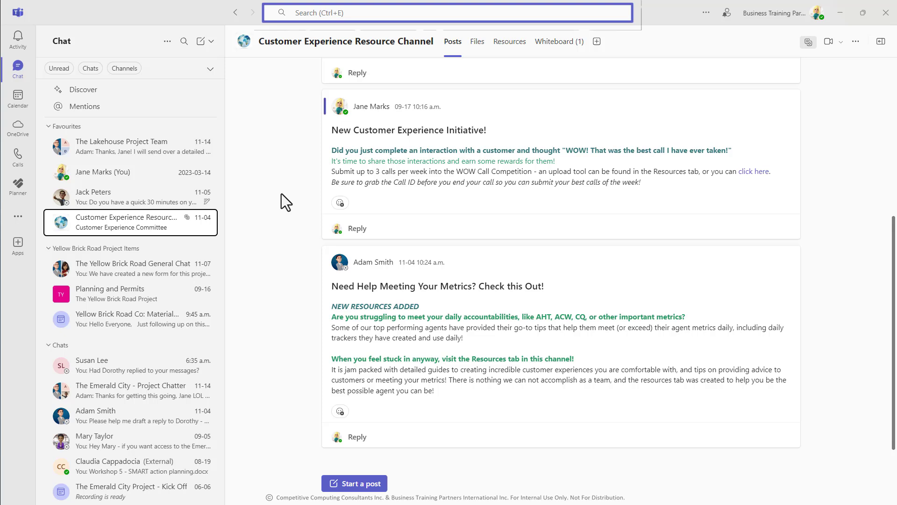
pyautogui.hotkey('ctrl', 'e')
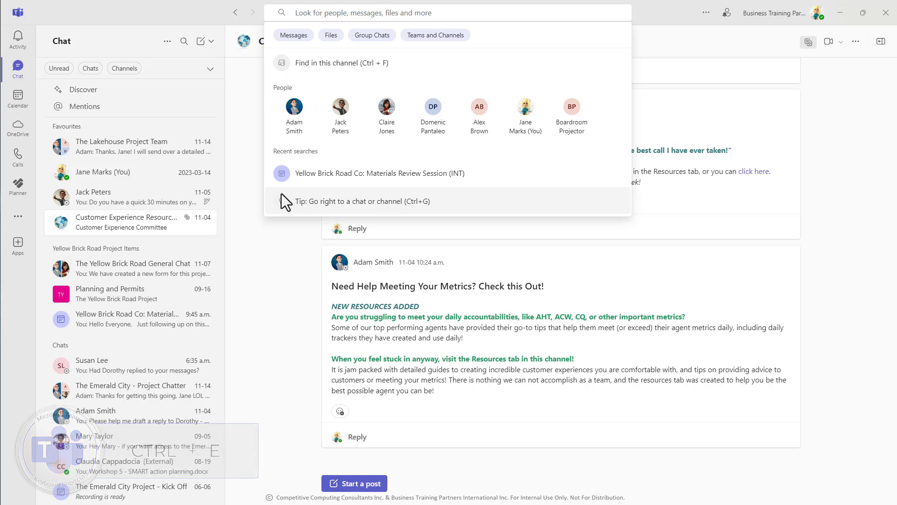
pyautogui.write('/call')
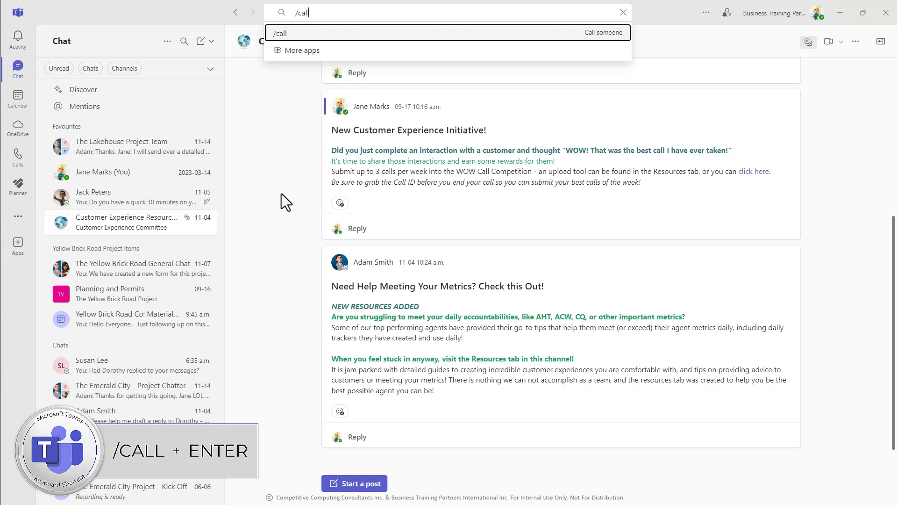
pyautogui.press('Return')
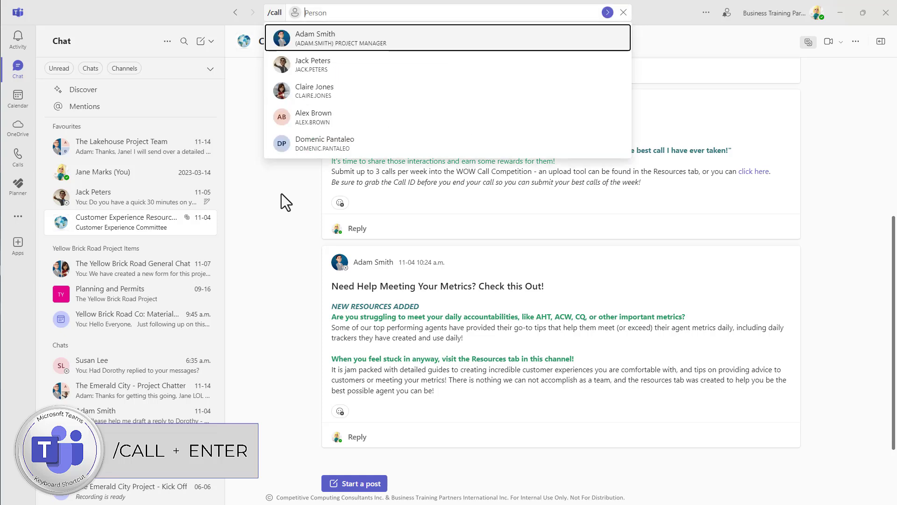
pyautogui.write('jack')
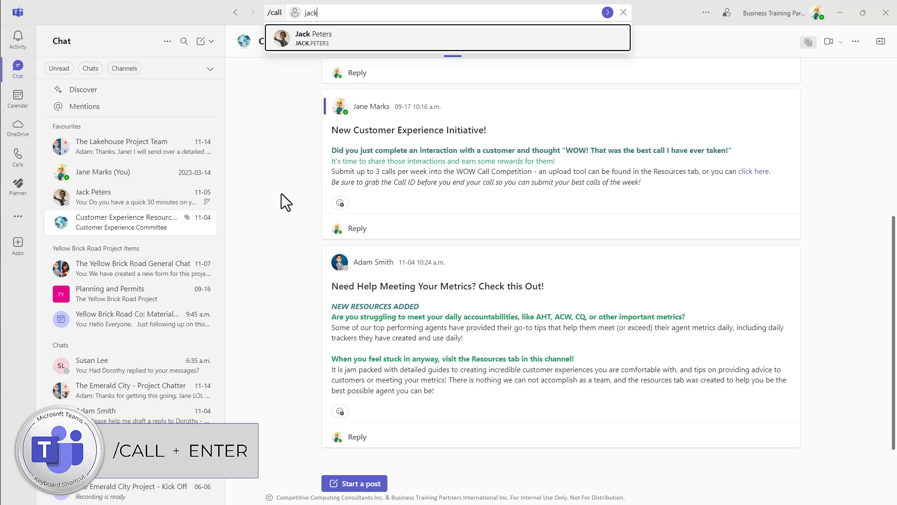
pyautogui.press('Return')
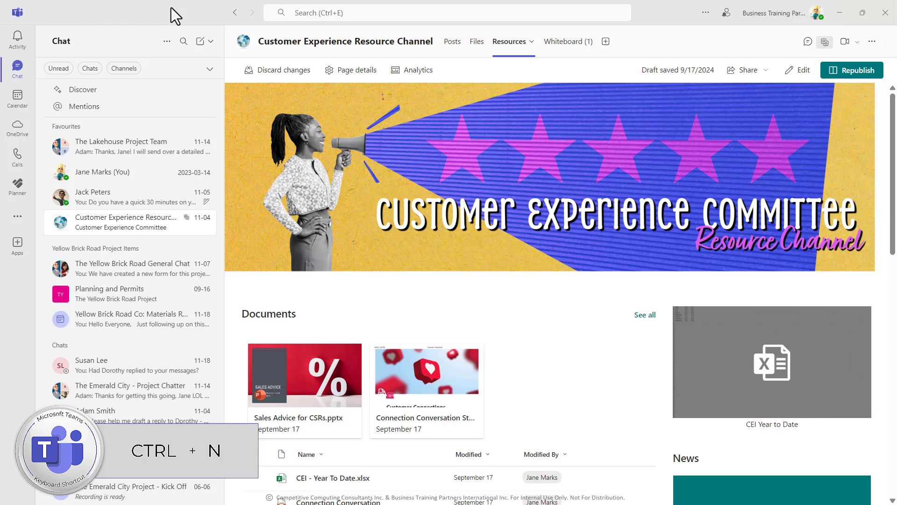
# Step: Start a new chat and enter a contact's first name as the recipient
pyautogui.hotkey('ctrl', 'n')
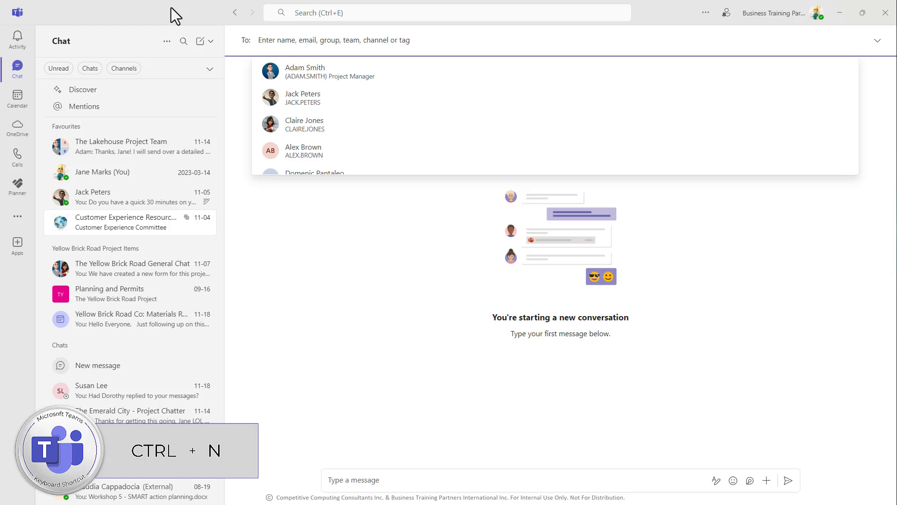
pyautogui.write('jack')
pyautogui.press('Return')
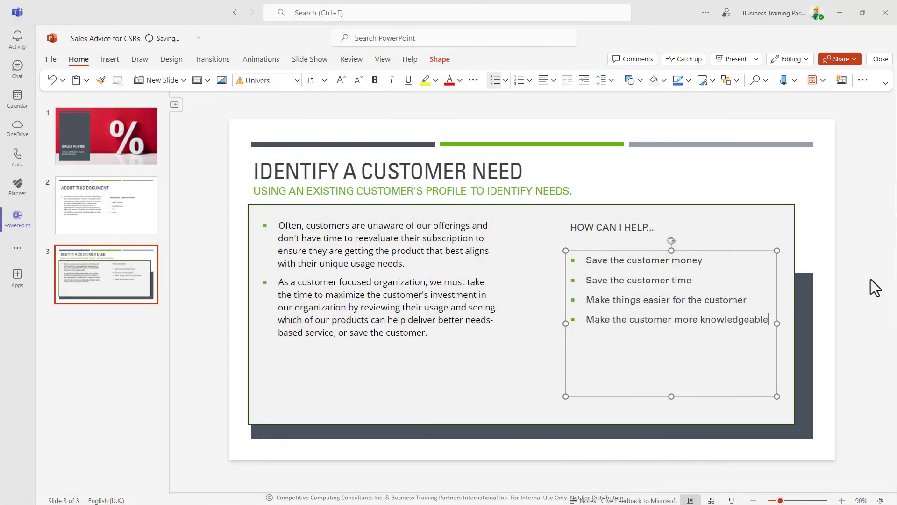
# Step: Add an empty bullet after the slide's last bullet, and set the presence status to do not disturb with the /dnd command
pyautogui.press('Return')
pyautogui.click(454, 14)
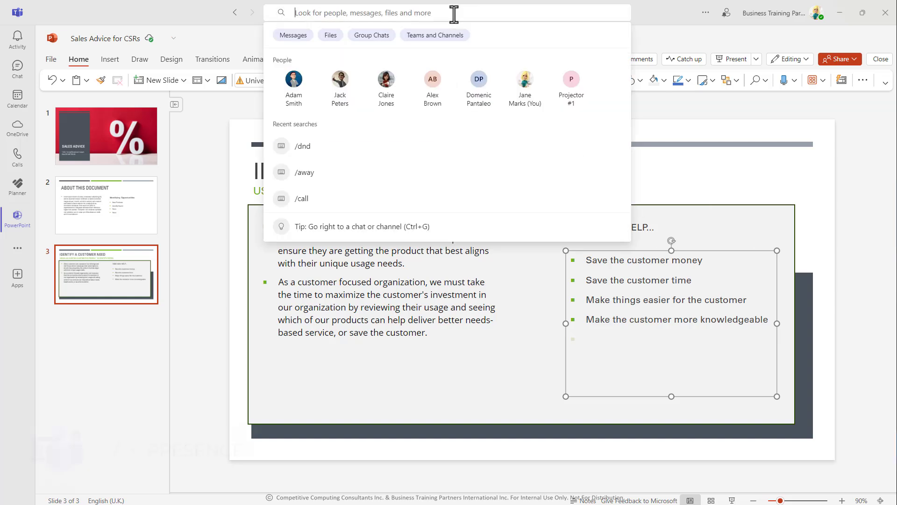
pyautogui.write('/')
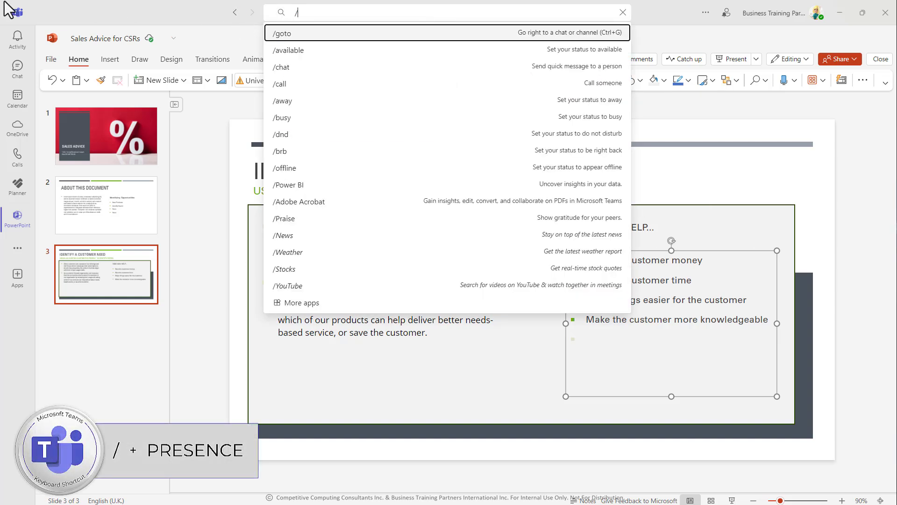
pyautogui.write('dnd')
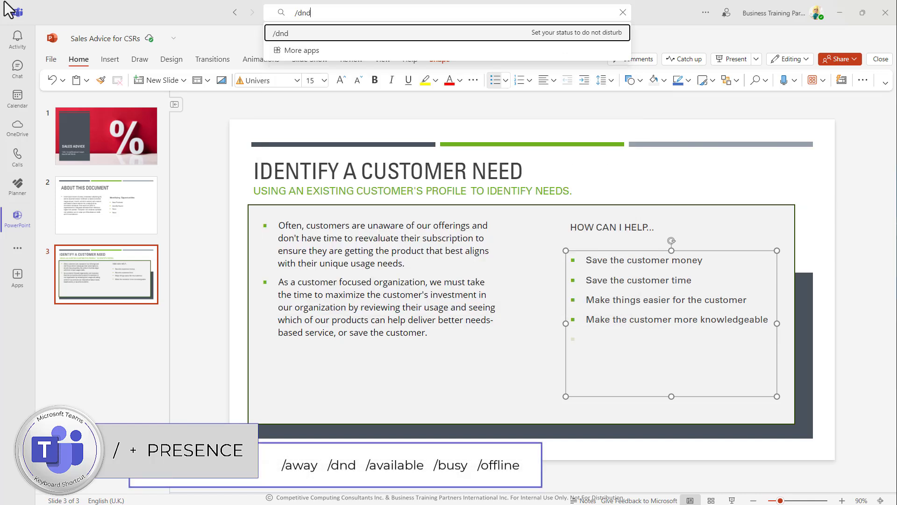
pyautogui.press('Return')
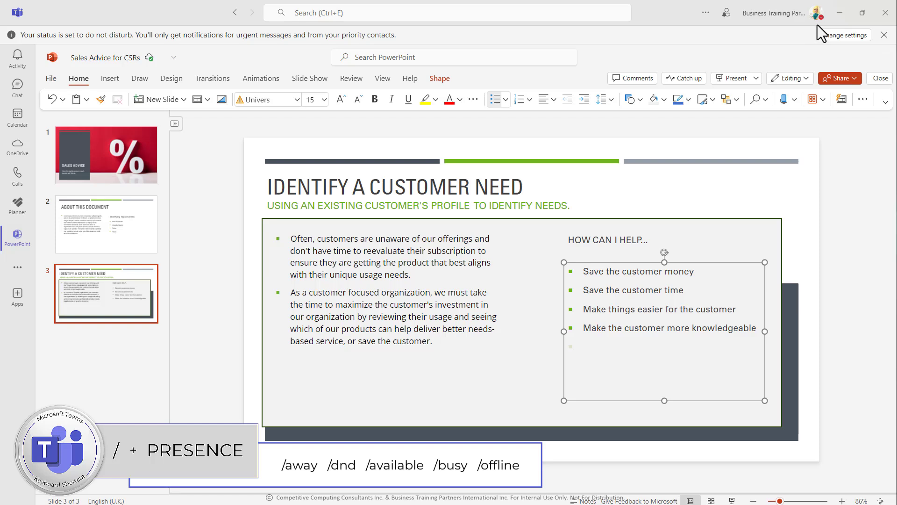
# Step: Set the presence status to available with the /available command
pyautogui.click(615, 19)
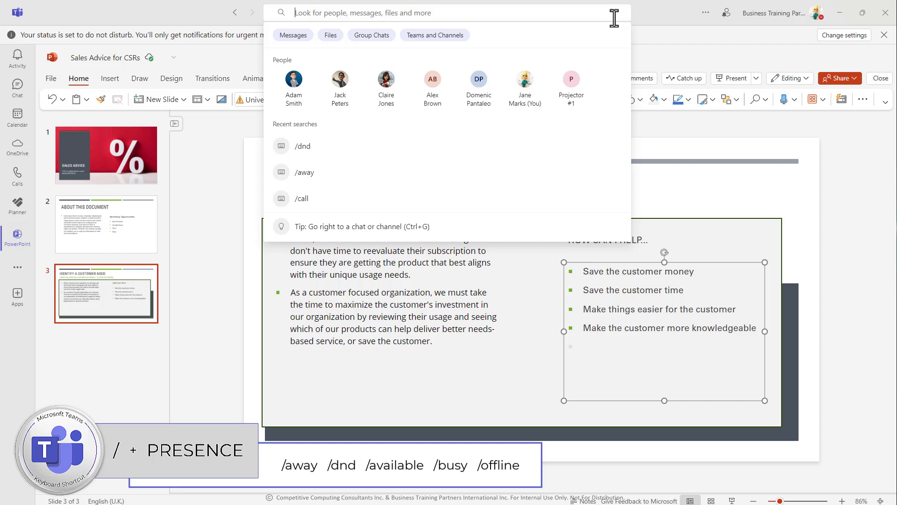
pyautogui.write('/av')
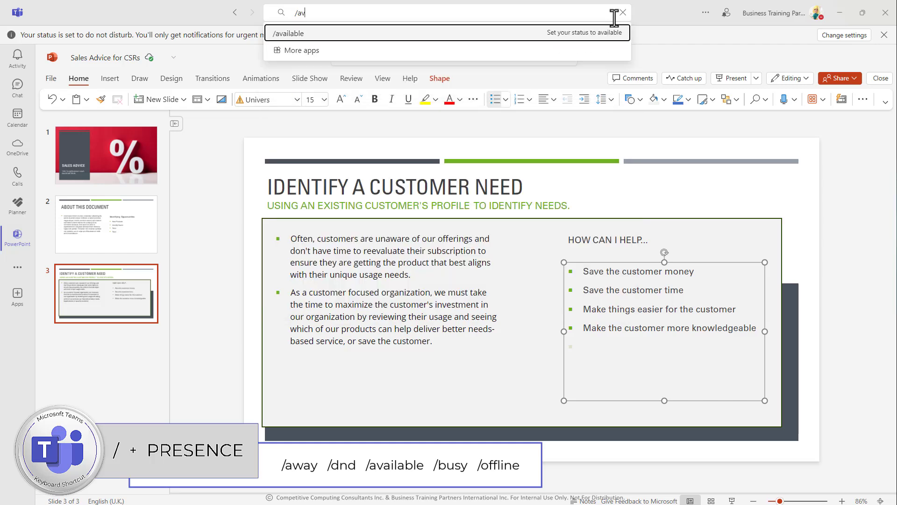
pyautogui.press('Return')
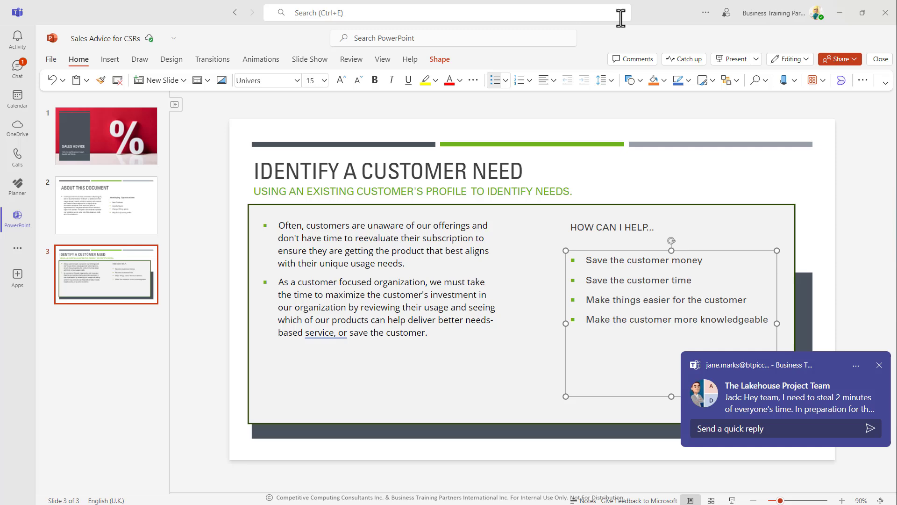
# Step: Open the Lakehouse Project Team chat in its own window and move that window higher over the chat list
pyautogui.click(14, 70)
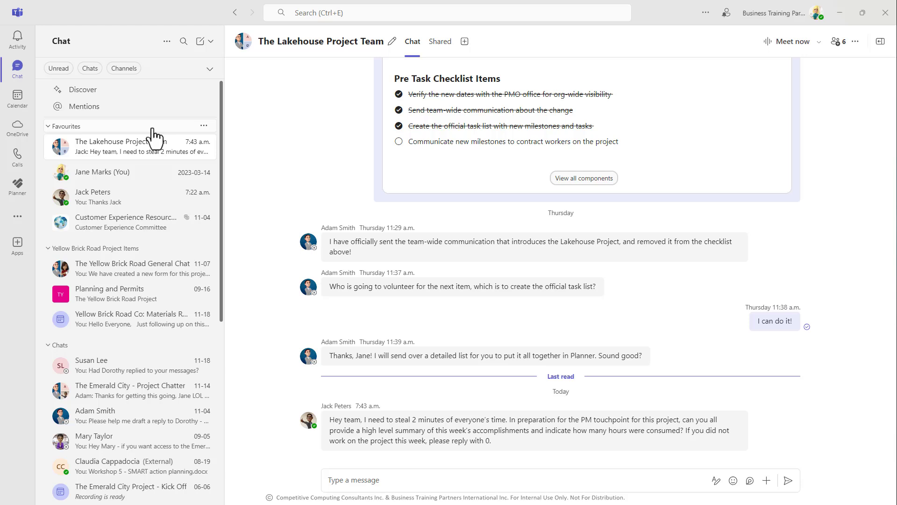
pyautogui.click(204, 146)
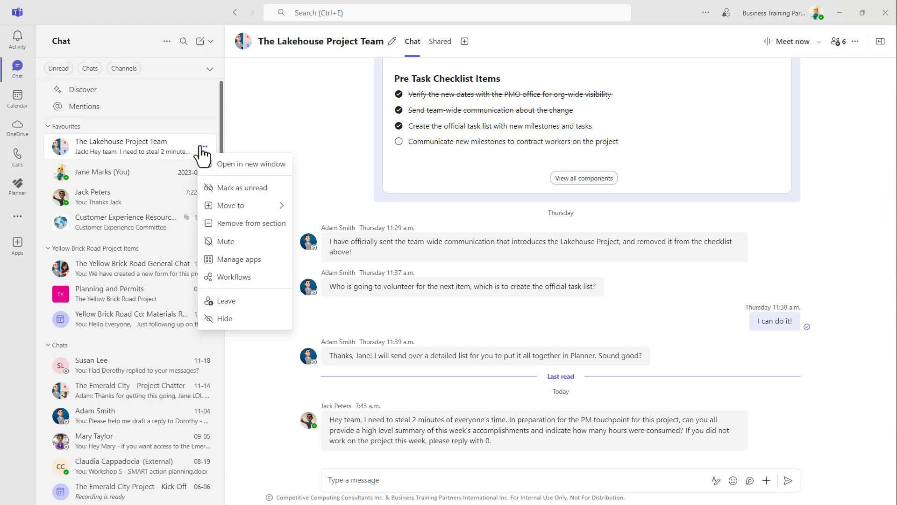
pyautogui.click(227, 164)
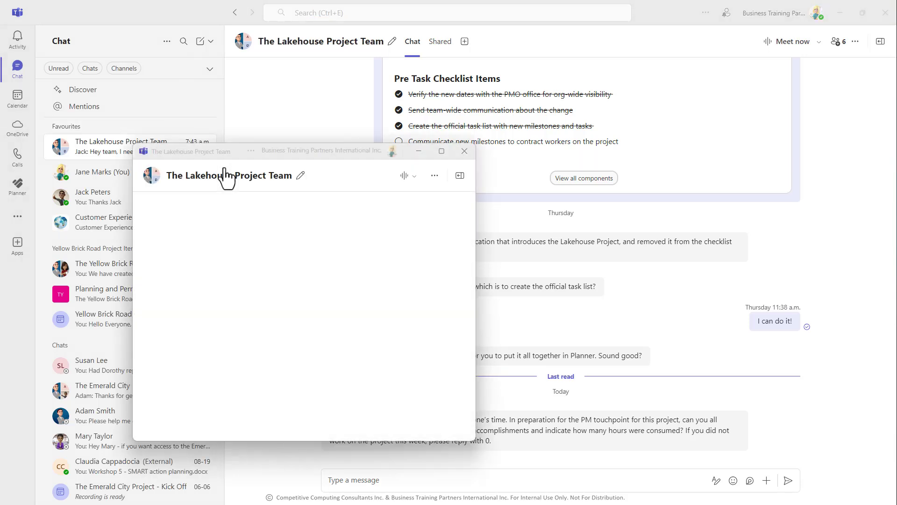
pyautogui.moveTo(237, 158); pyautogui.dragTo(188, 93)
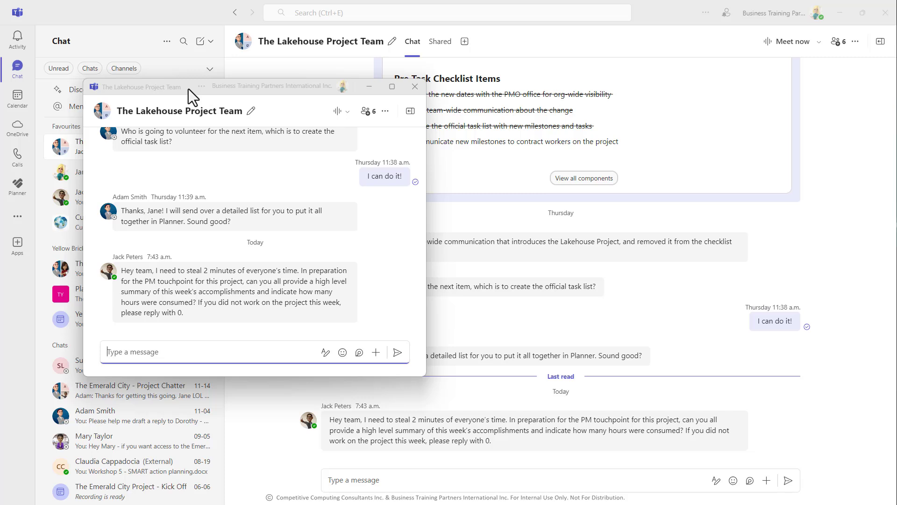
# Step: Find the Sales Advice for CSRs presentation through the Files search filter, open it and go to slide 3
pyautogui.click(391, 11)
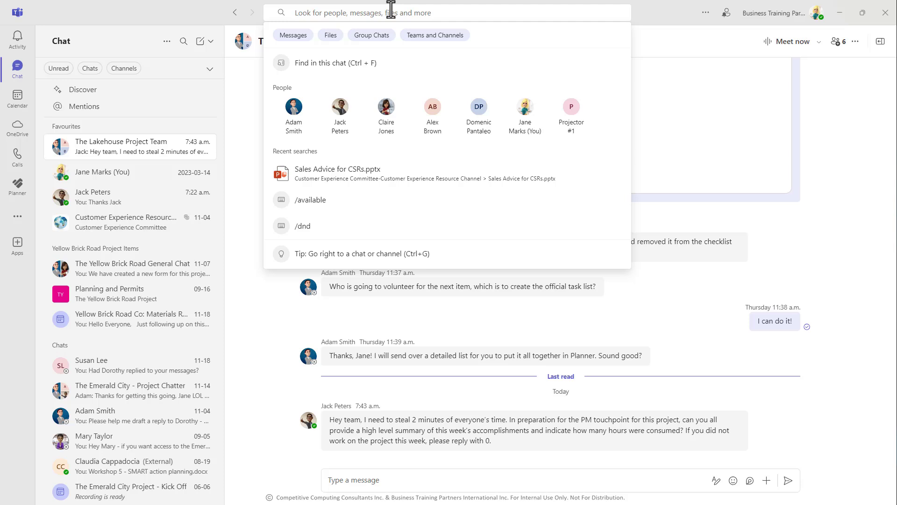
pyautogui.click(331, 35)
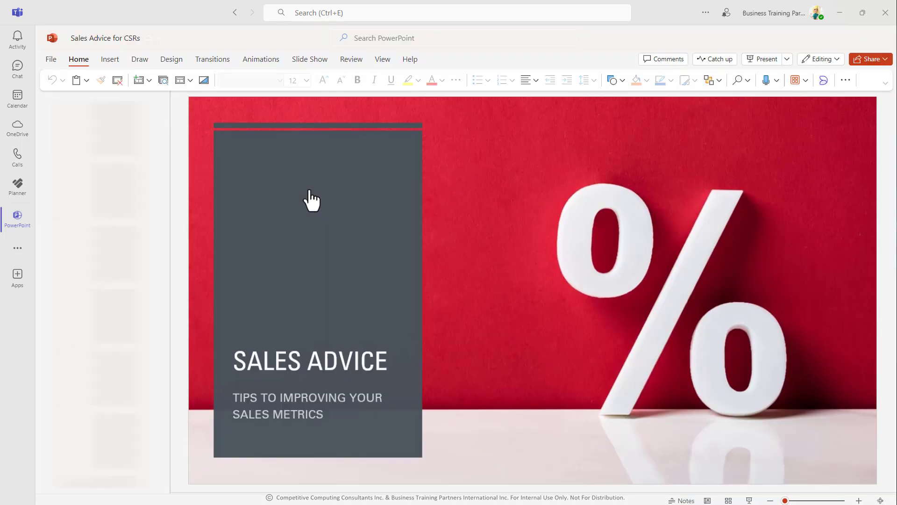
pyautogui.click(142, 287)
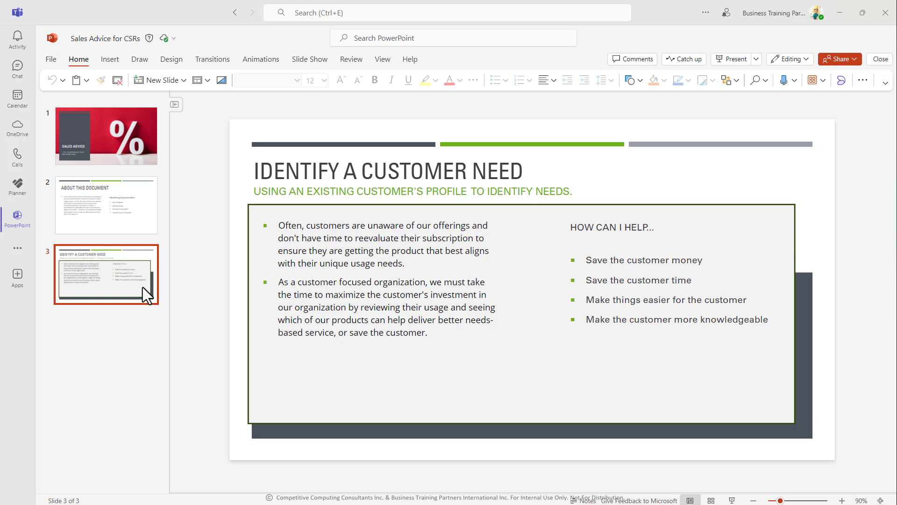
# Step: Return to the Customer Experience Resource Channel and show its additional options, including Find in channel
pyautogui.click(17, 68)
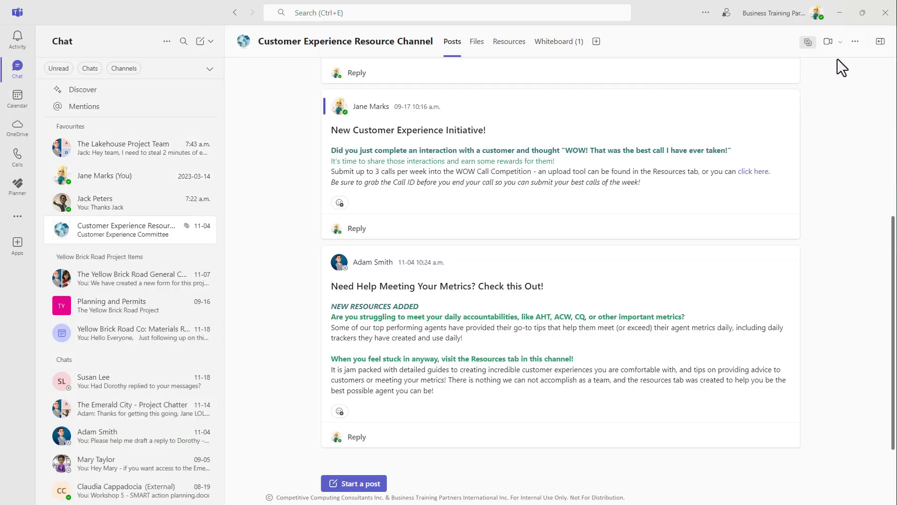
pyautogui.click(855, 42)
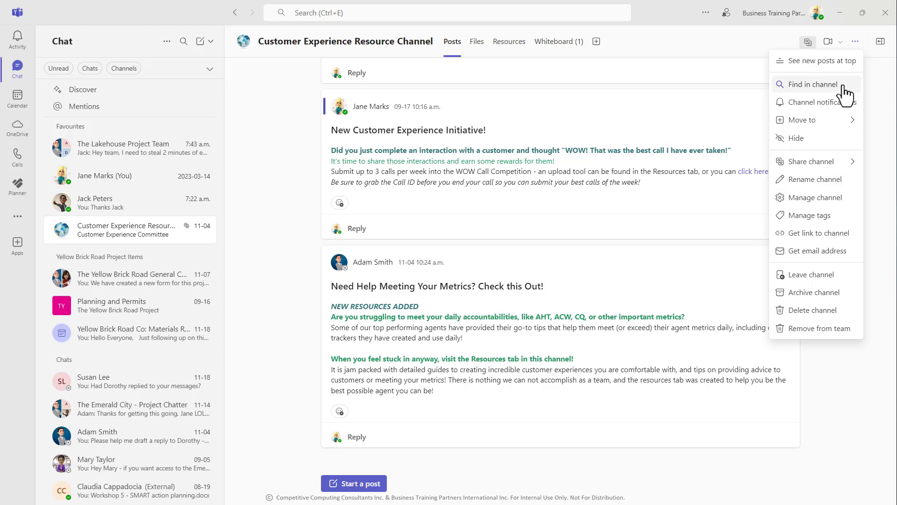
# Step: Search within the Lakehouse Project Team chat for "updated" and open the matching message "I have updated the Loop"
pyautogui.click(93, 149)
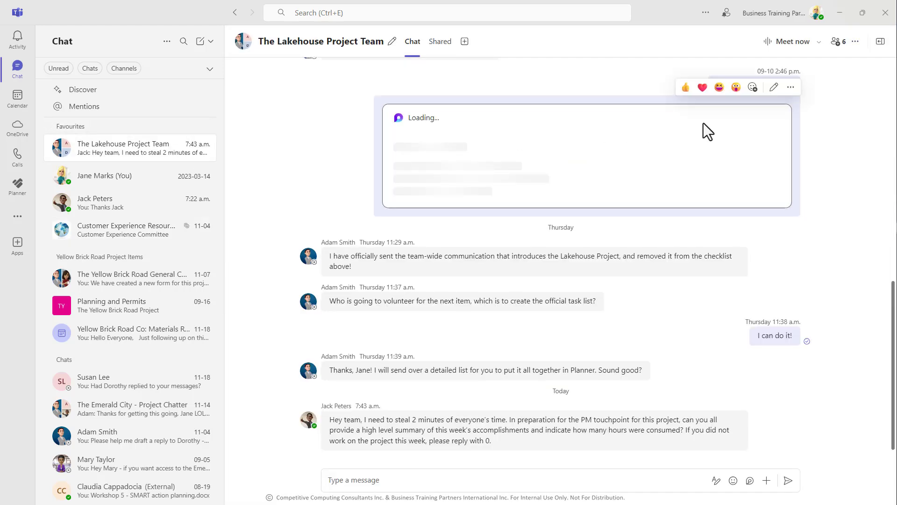
pyautogui.click(855, 42)
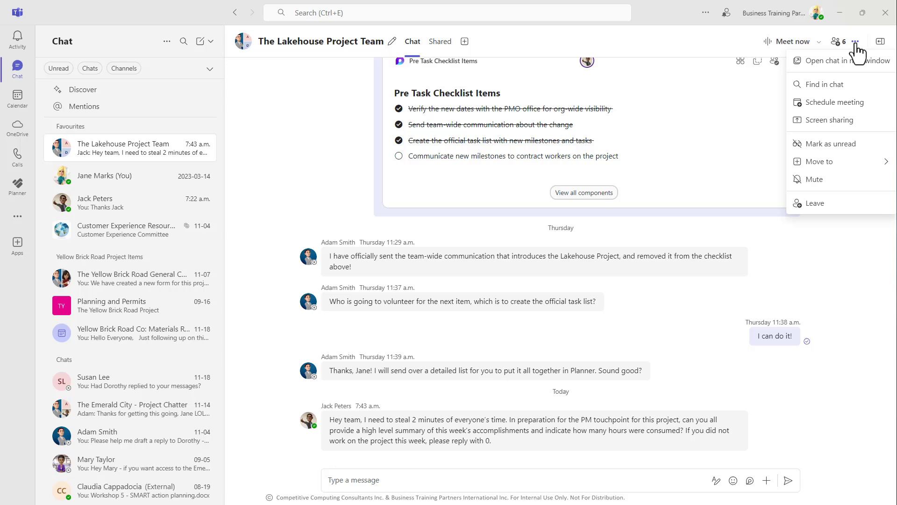
pyautogui.click(853, 89)
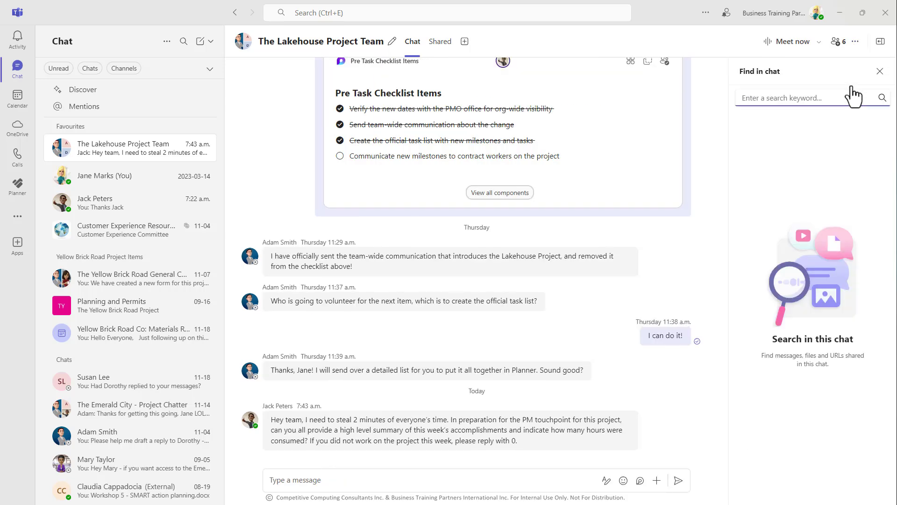
pyautogui.write('upd')
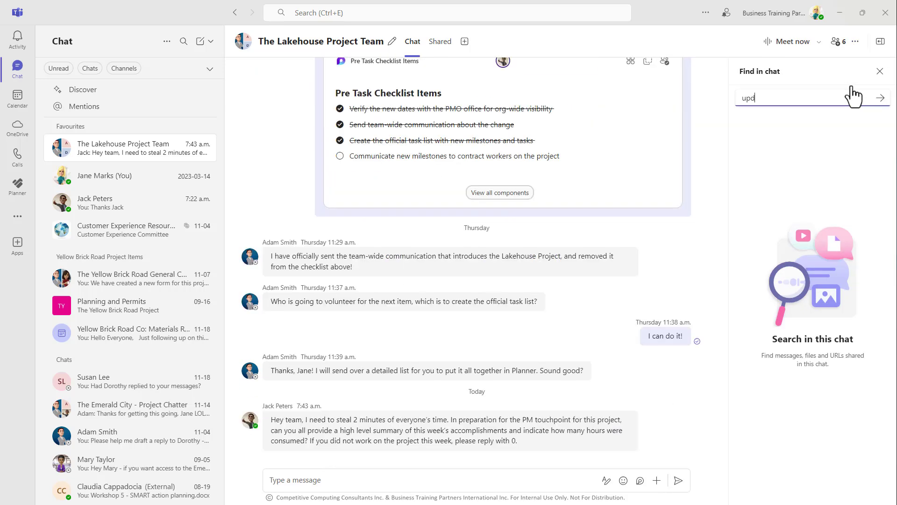
pyautogui.write('ated')
pyautogui.press('Return')
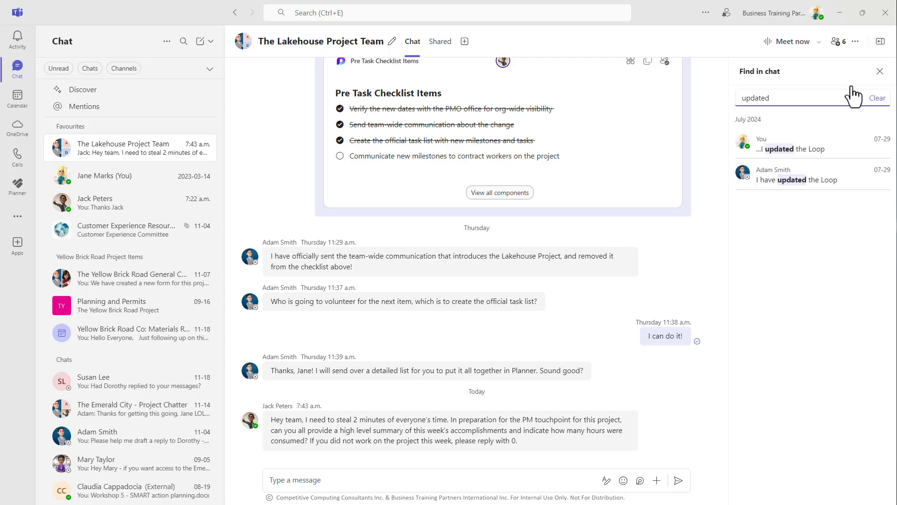
pyautogui.click(821, 190)
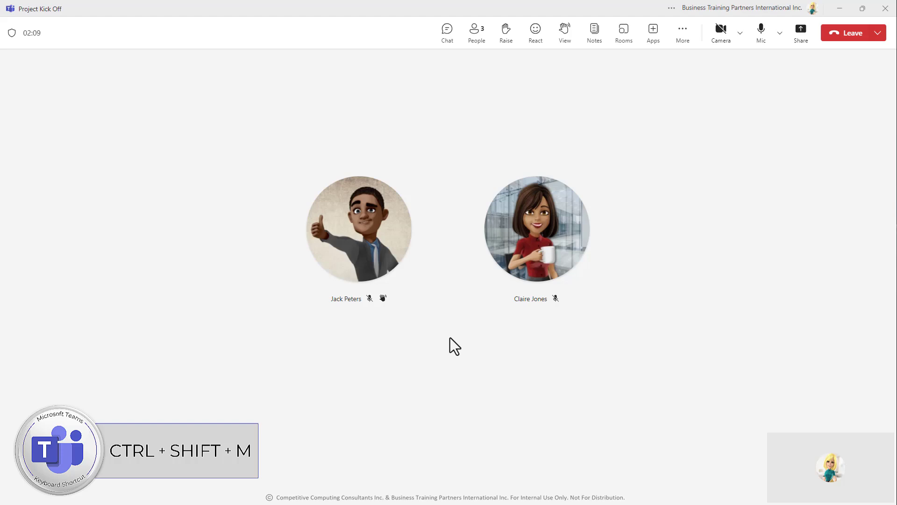
# Step: Toggle the microphone in the Project Kick Off meeting, leaving it muted
pyautogui.hotkey('ctrl', 'shift', 'm')
pyautogui.hotkey('ctrl', 'shift', 'm')
pyautogui.click(761, 33)
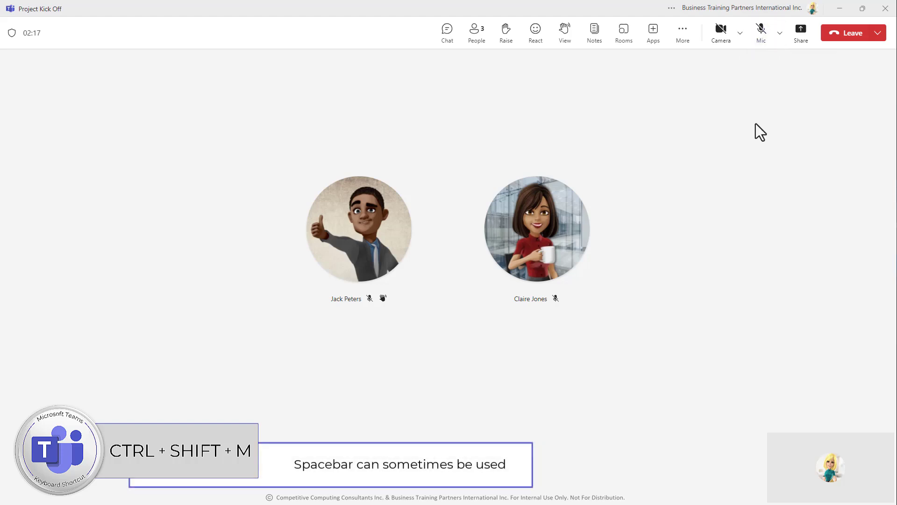
# Step: Temporarily unmute the microphone in the Project Kick Off meeting and mute it again
pyautogui.press('space')
pyautogui.press('space')
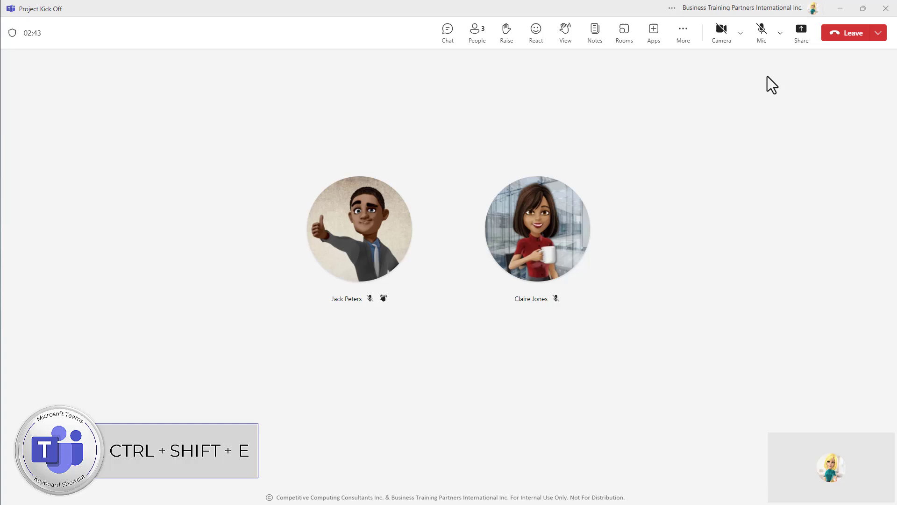
# Step: Show the meeting's content sharing options, dismiss them without sharing anything, and bring them up again
pyautogui.hotkey('ctrl', 'shift', 'e')
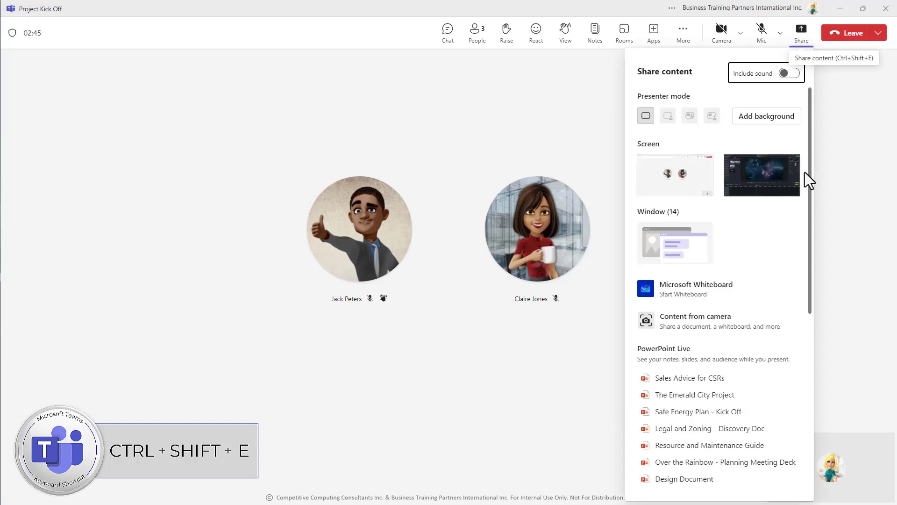
pyautogui.click(841, 325)
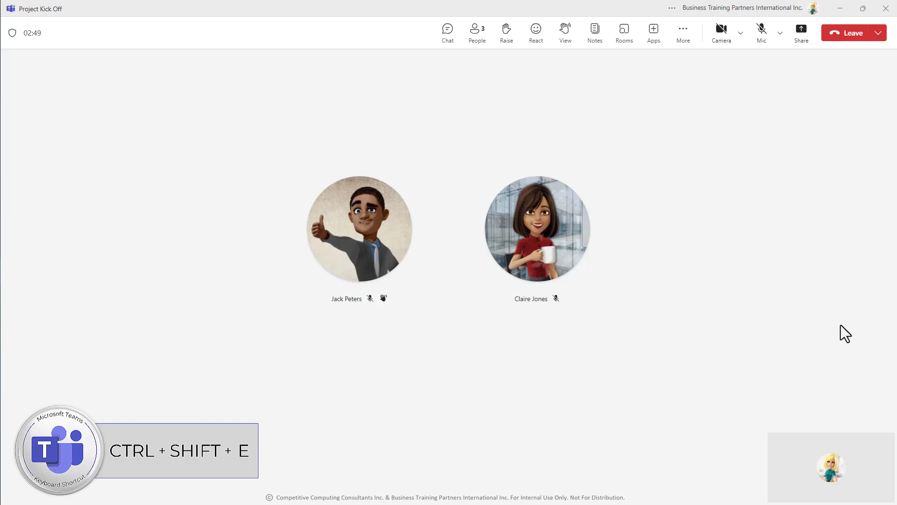
pyautogui.hotkey('ctrl', 'shift', 'e')
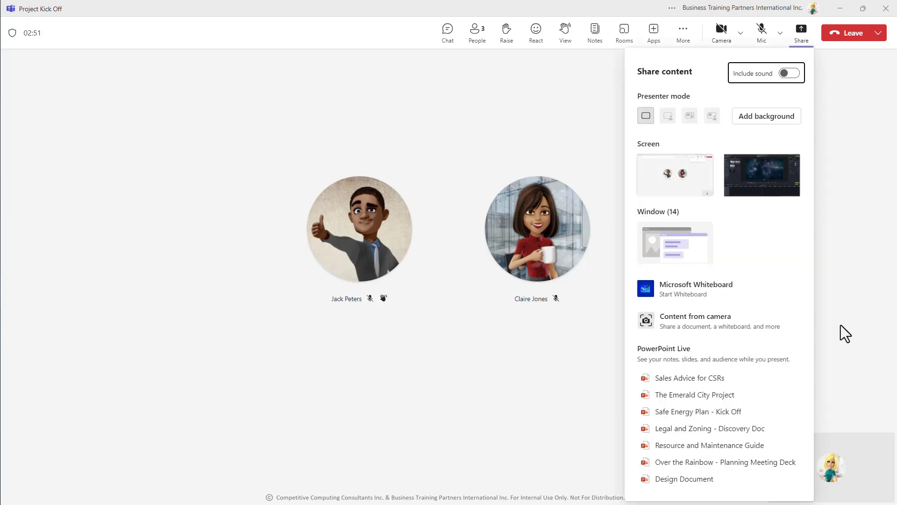
# Step: Close the content sharing options and raise your hand in the Project Kick Off meeting
pyautogui.hotkey('ctrl', 'shift', 'k')
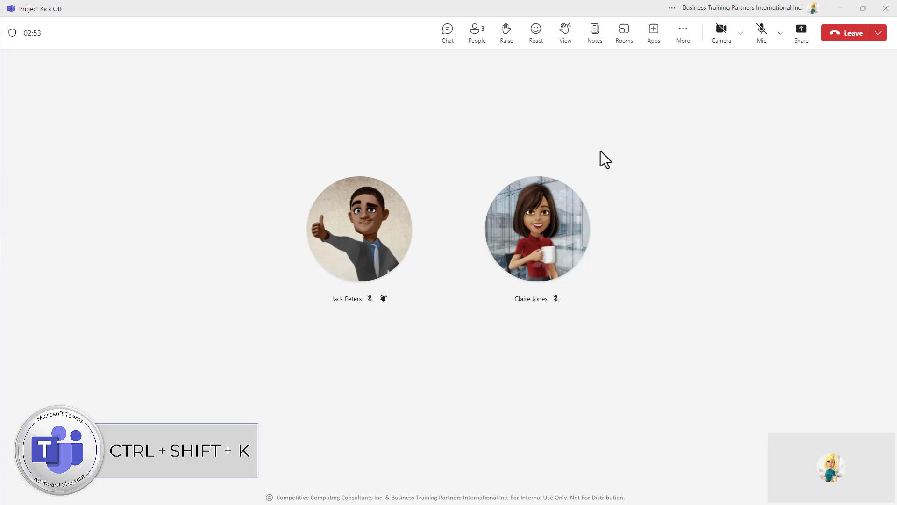
pyautogui.hotkey('ctrl', 'shift', 'k')
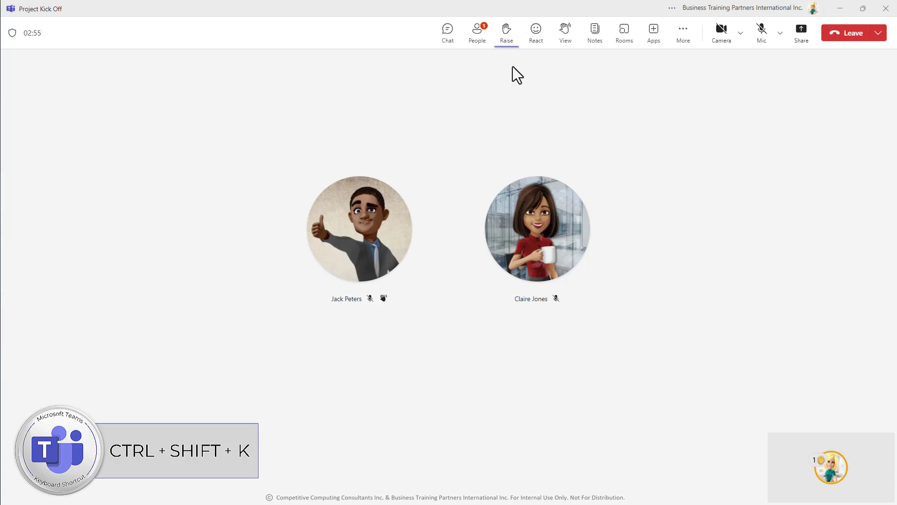